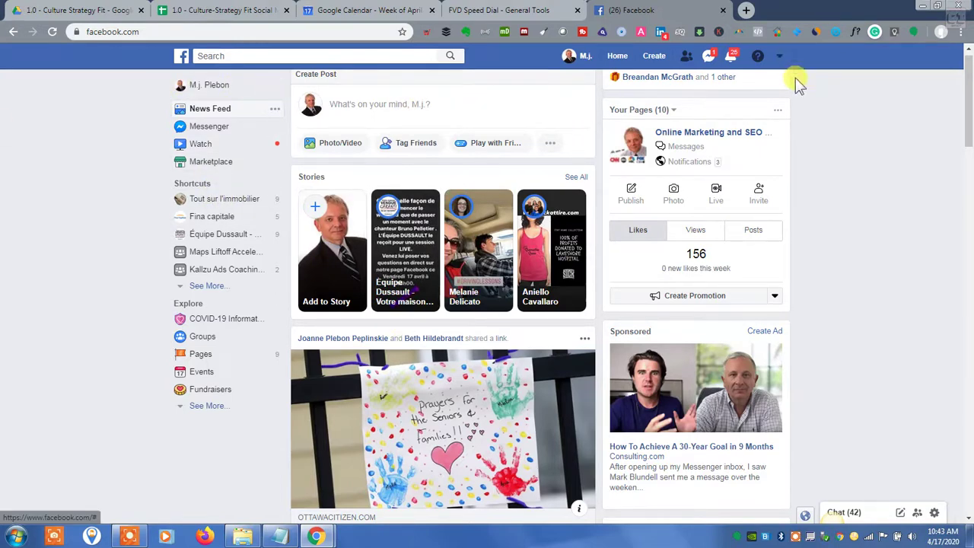
# - Open the Videos section of the Cooper the Dentist page
pyautogui.click(781, 59)
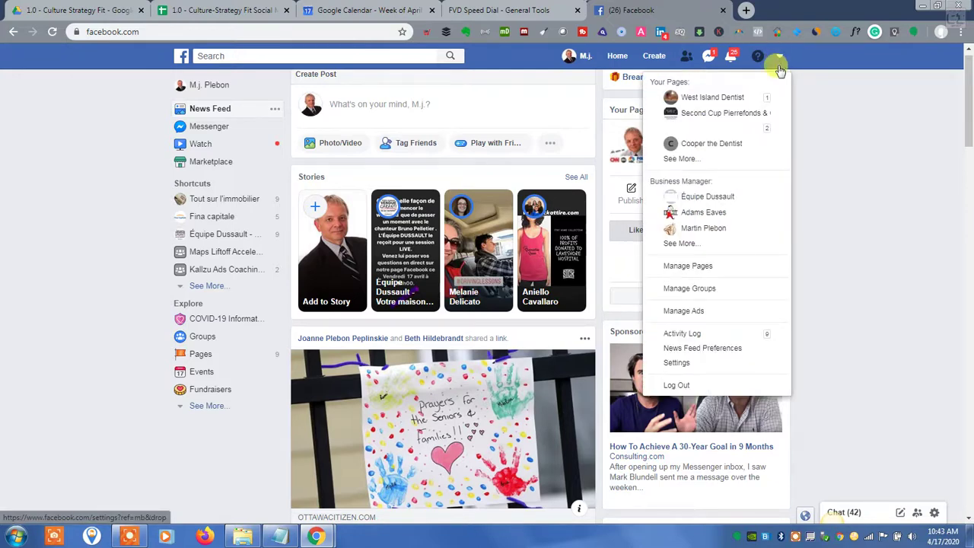
pyautogui.click(717, 147)
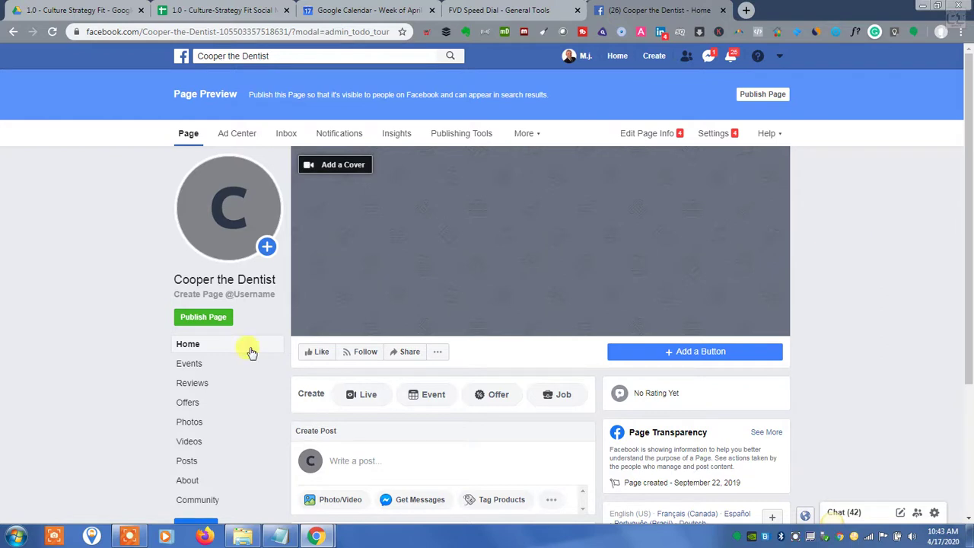
pyautogui.click(190, 444)
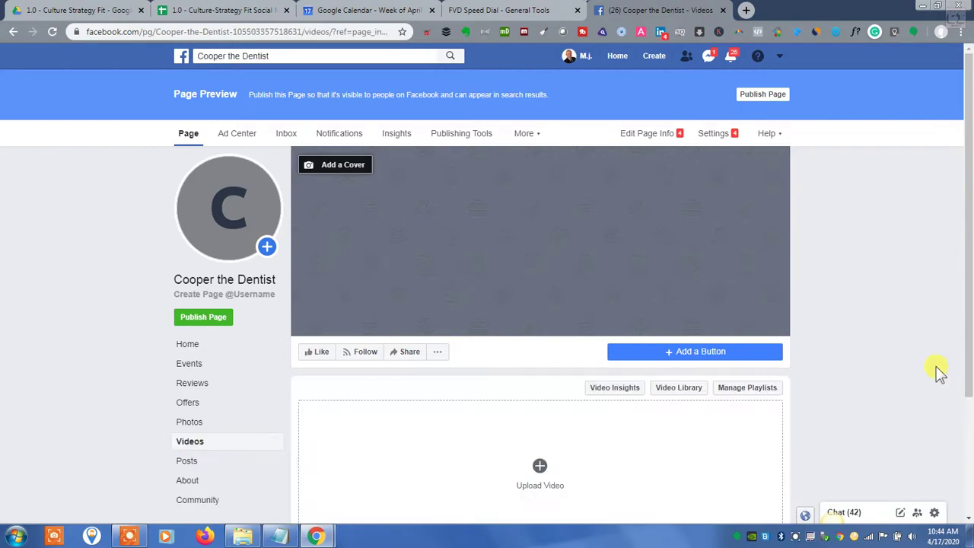
# - Upload the Microsoft Corporate Video file from the Concordia folder's Session-5-YT subfolder to the page
pyautogui.scroll(-2, 941, 373)
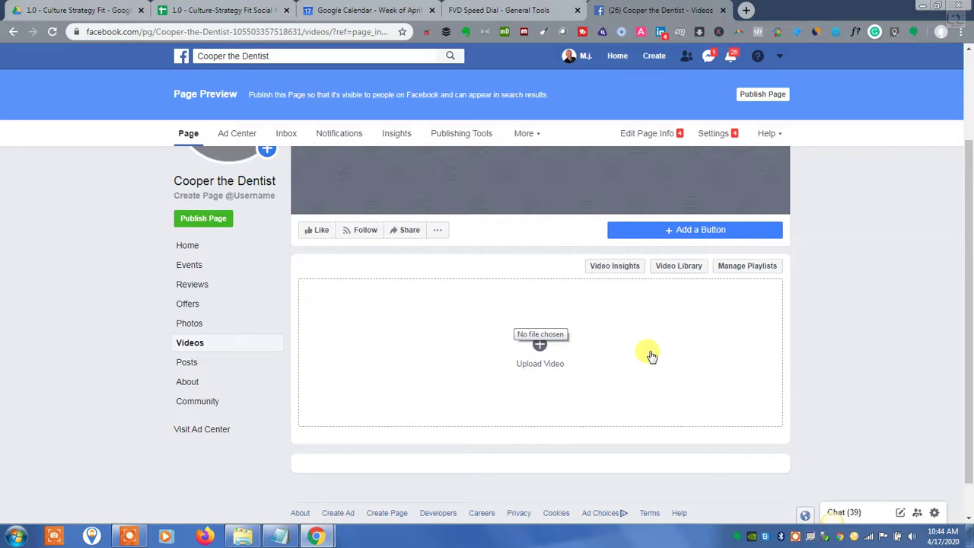
pyautogui.click(539, 349)
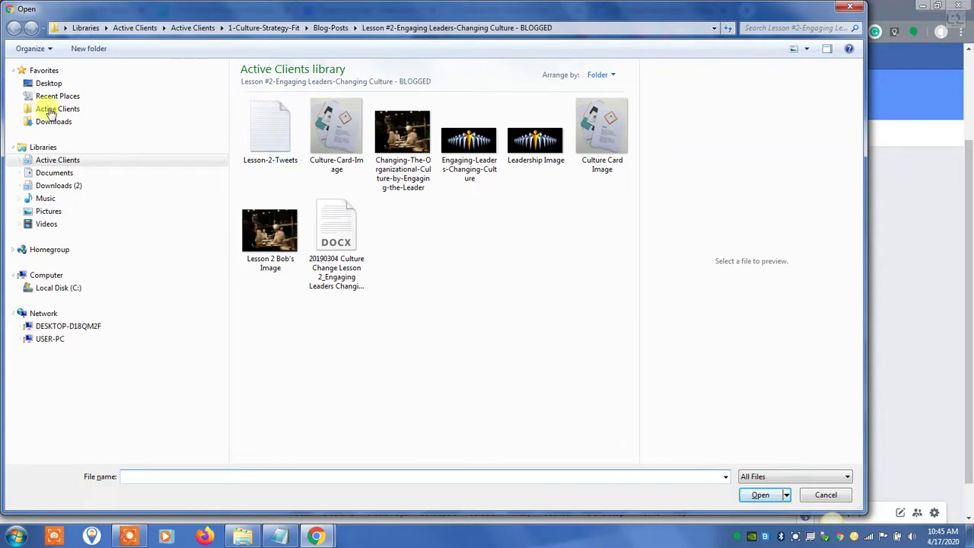
pyautogui.click(18, 161)
pyautogui.click(24, 175)
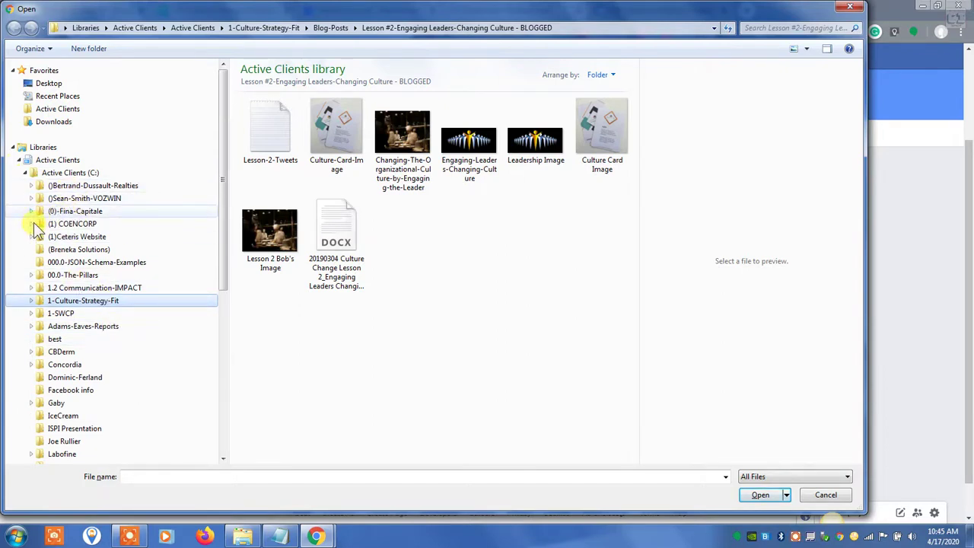
pyautogui.click(64, 313)
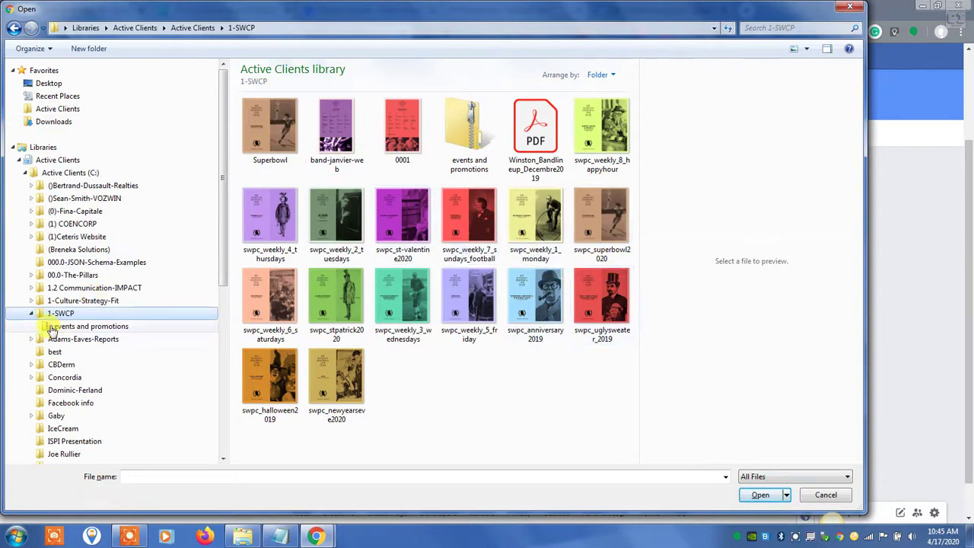
pyautogui.click(48, 386)
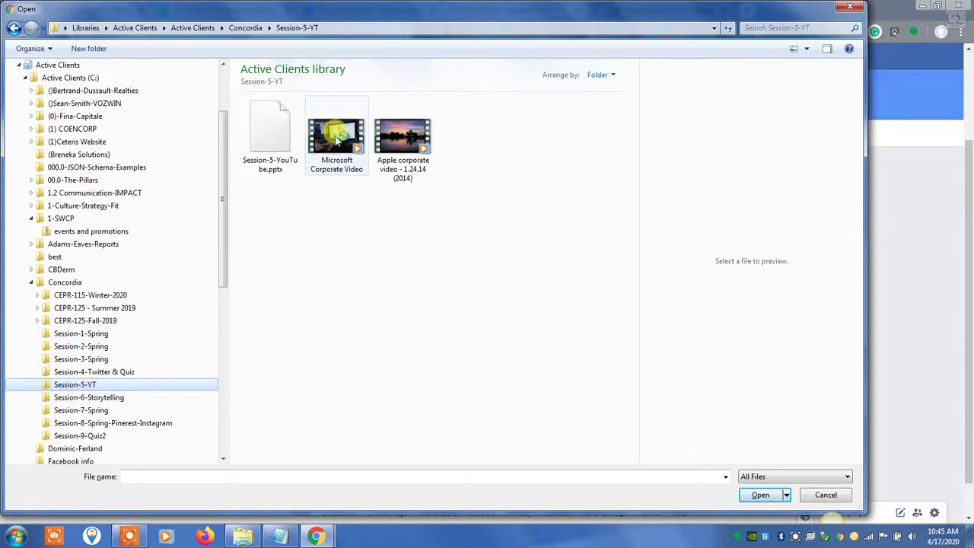
pyautogui.click(335, 135)
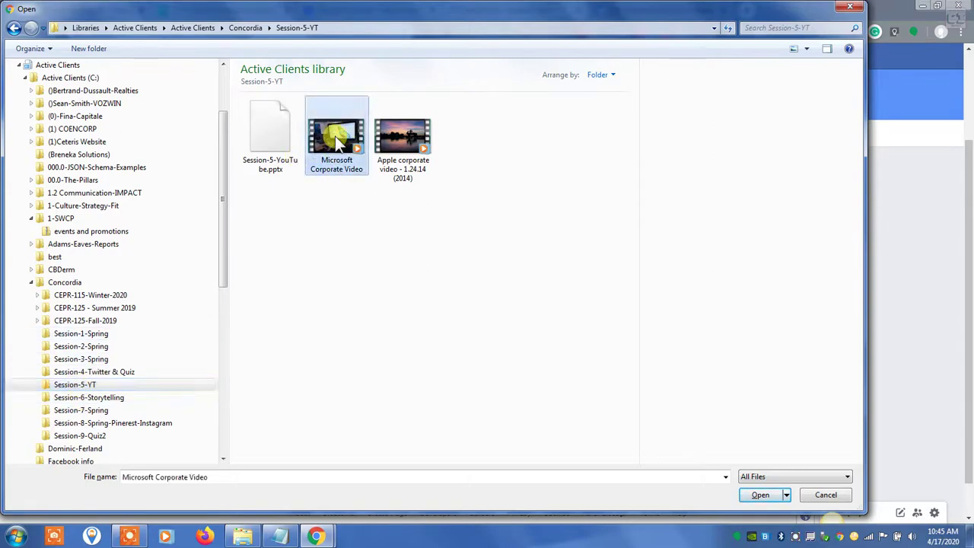
pyautogui.click(764, 495)
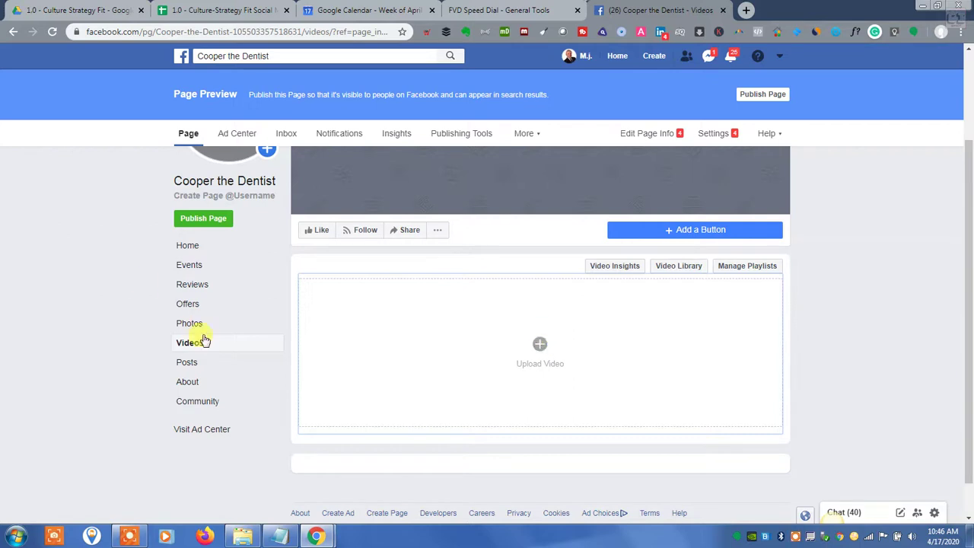
# - Examine the title, description and tags fields of the new video post
pyautogui.moveTo(213, 197); pyautogui.dragTo(179, 344)
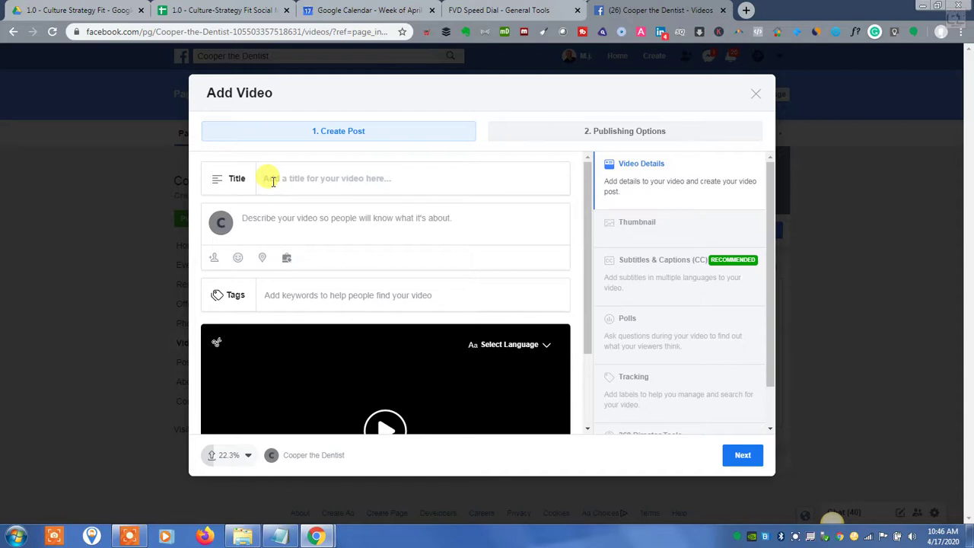
pyautogui.click(273, 180)
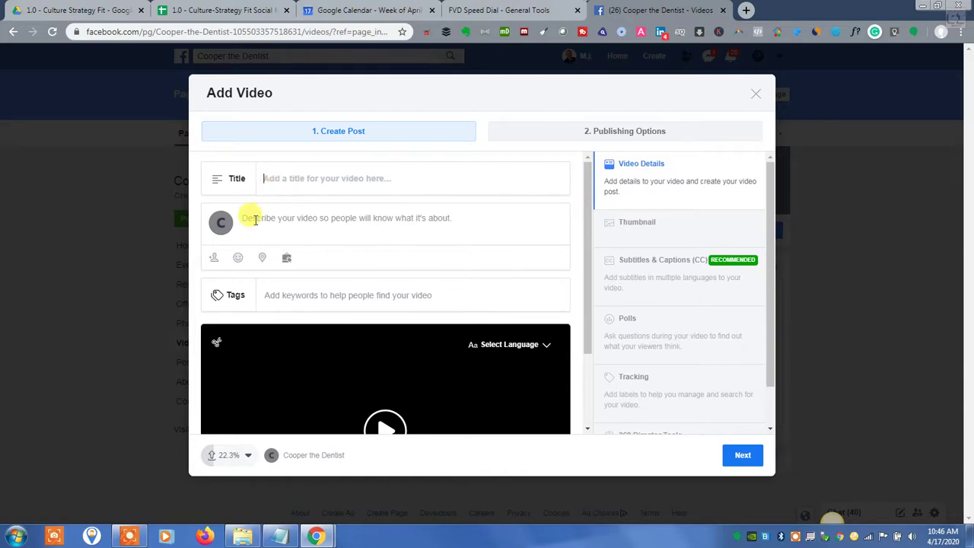
pyautogui.click(255, 220)
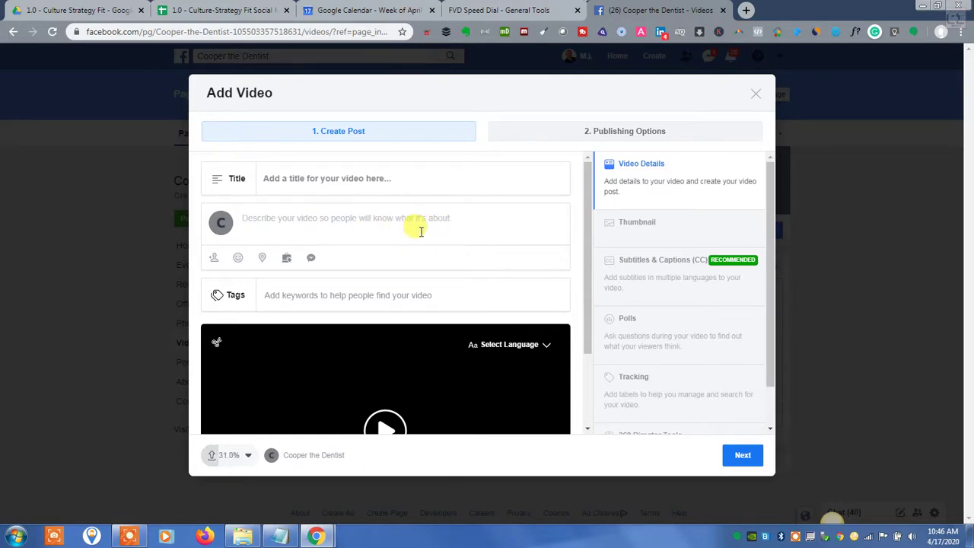
pyautogui.click(286, 295)
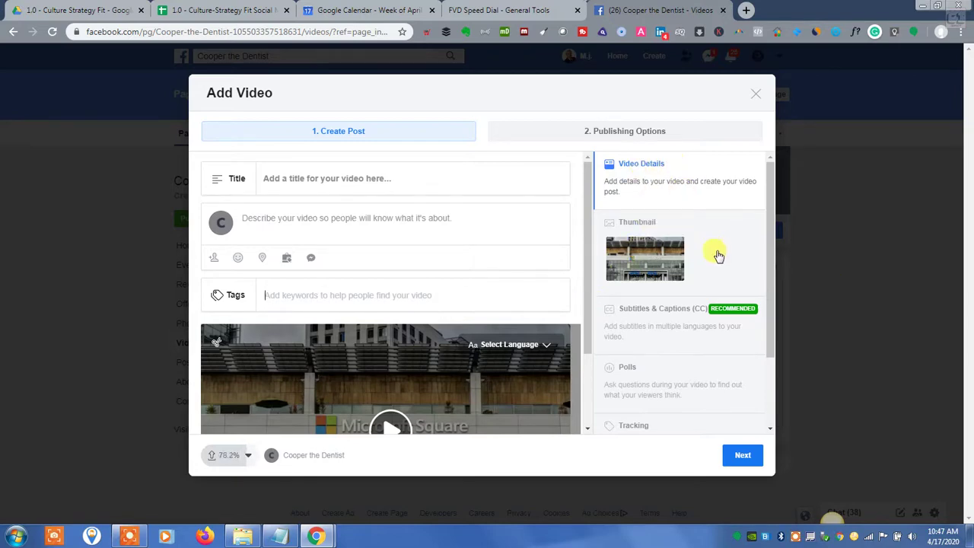
# - Look through the auto-generated thumbnail images offered for the video and the custom image option
pyautogui.click(640, 229)
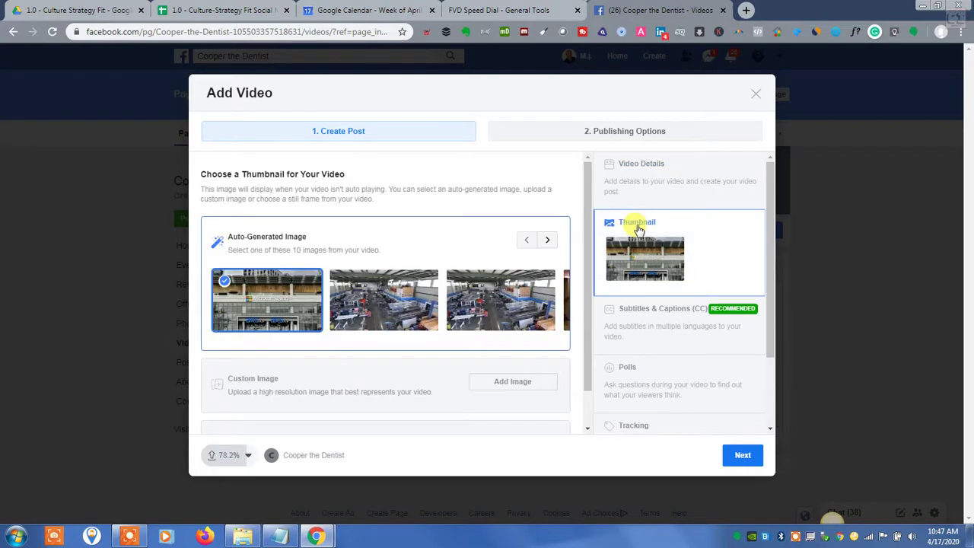
pyautogui.click(547, 242)
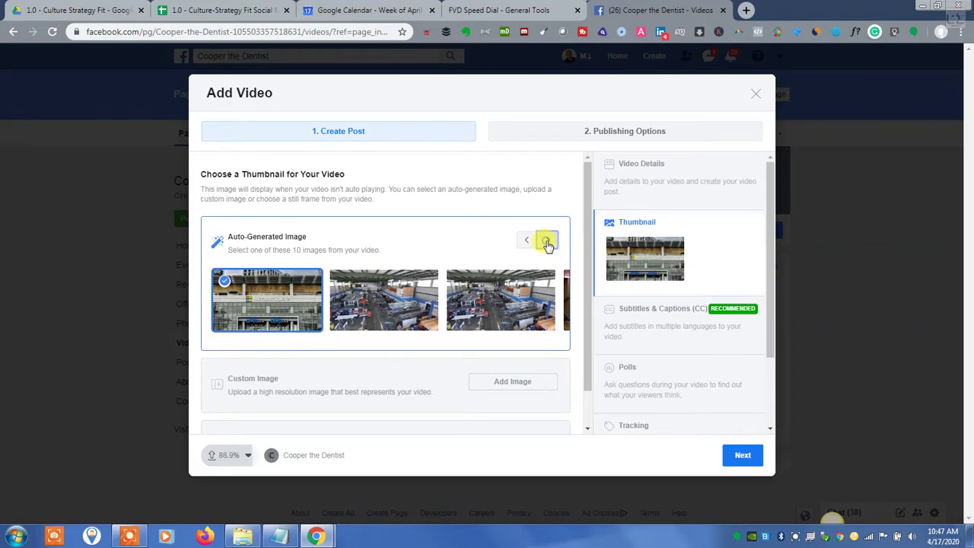
pyautogui.click(548, 242)
pyautogui.click(548, 242)
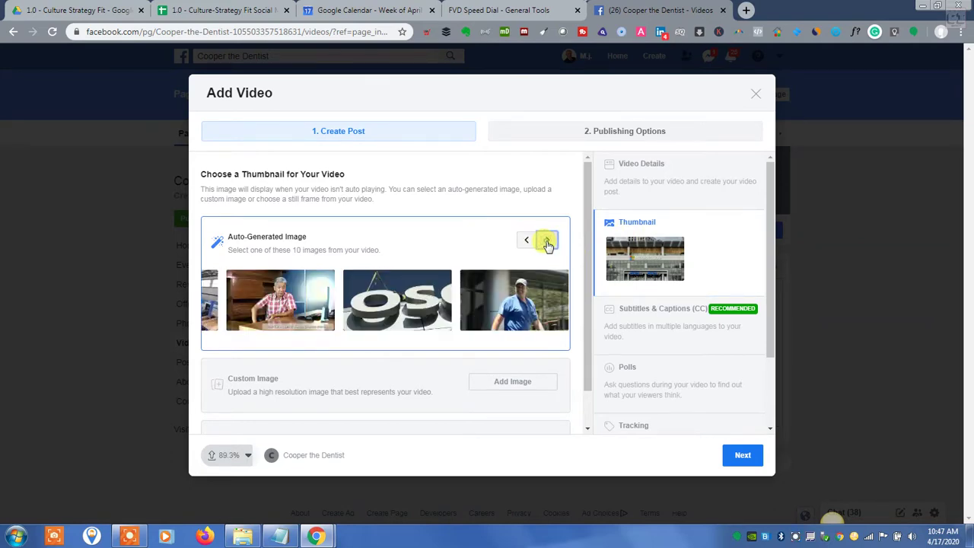
pyautogui.click(547, 242)
pyautogui.click(547, 242)
pyautogui.click(548, 243)
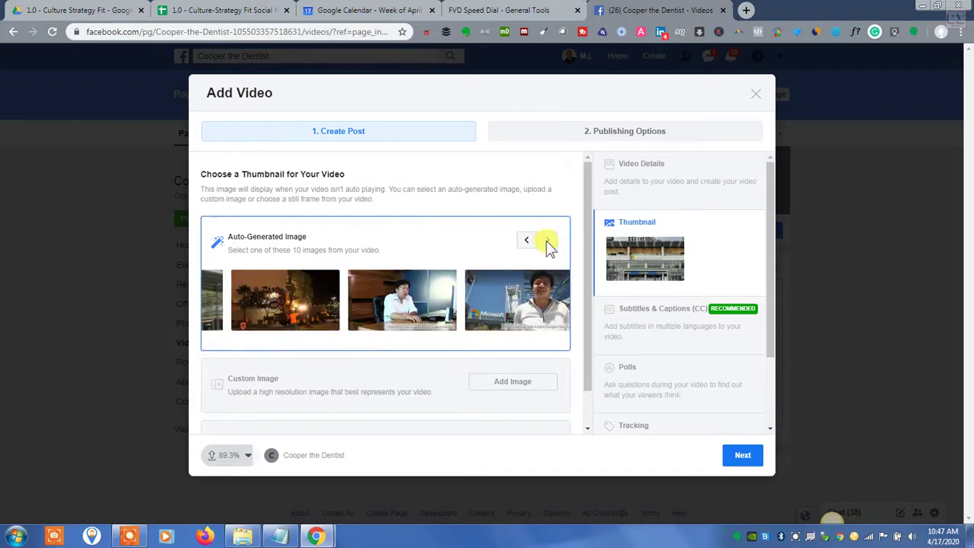
pyautogui.click(537, 292)
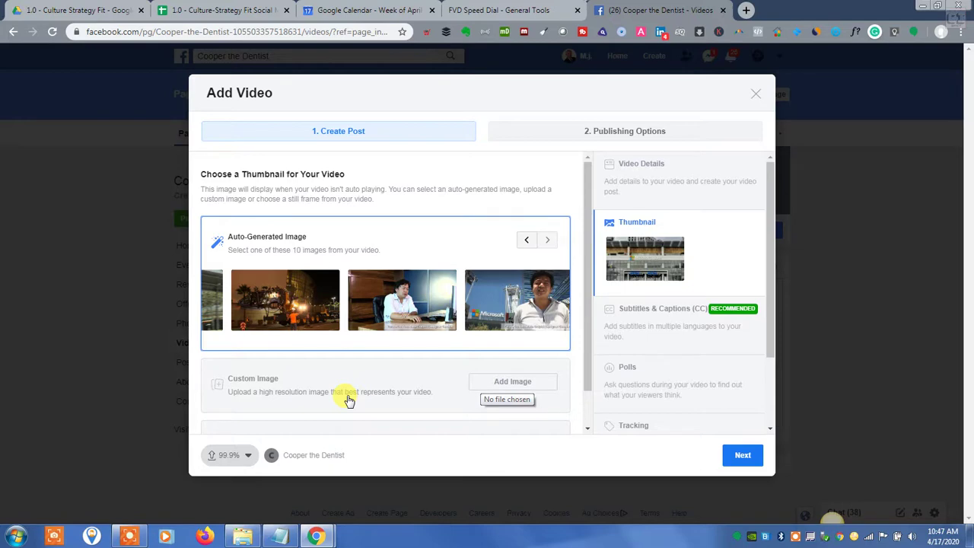
# - Examine the subtitles and captions options and the polls section, and try to continue to the publishing options
pyautogui.click(666, 330)
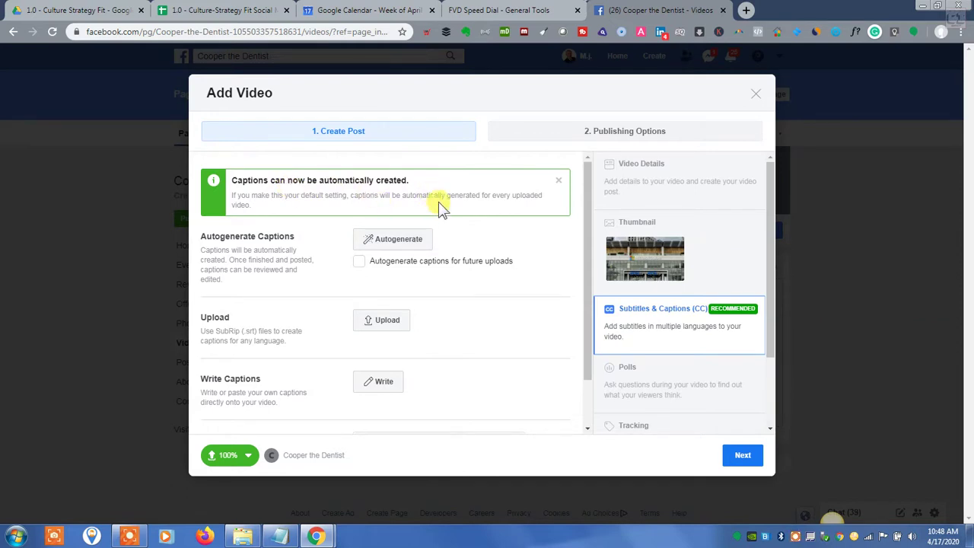
pyautogui.click(628, 371)
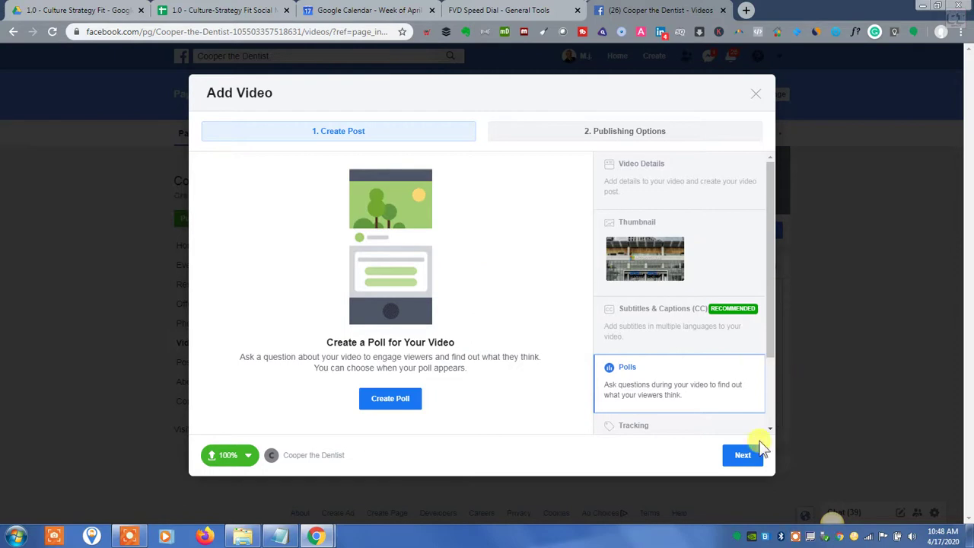
pyautogui.click(742, 459)
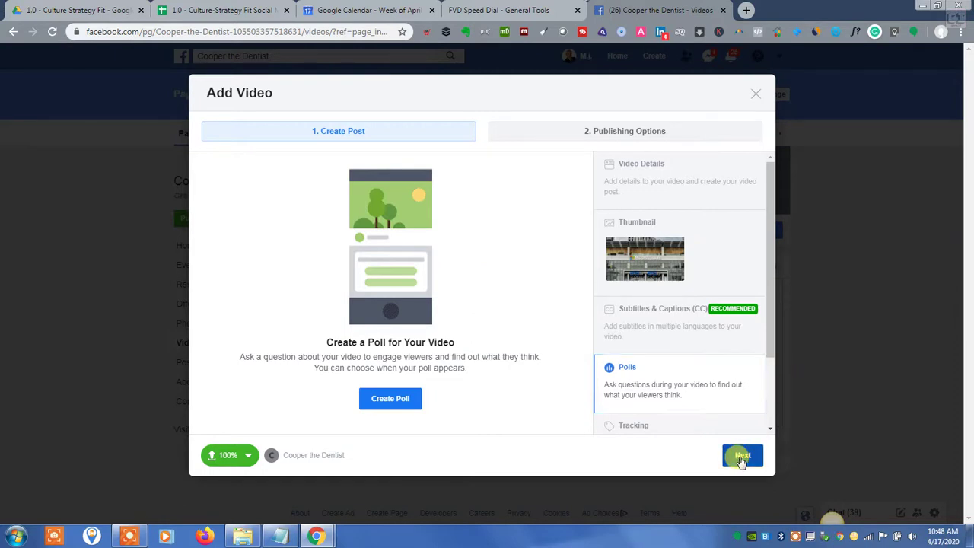
pyautogui.click(743, 458)
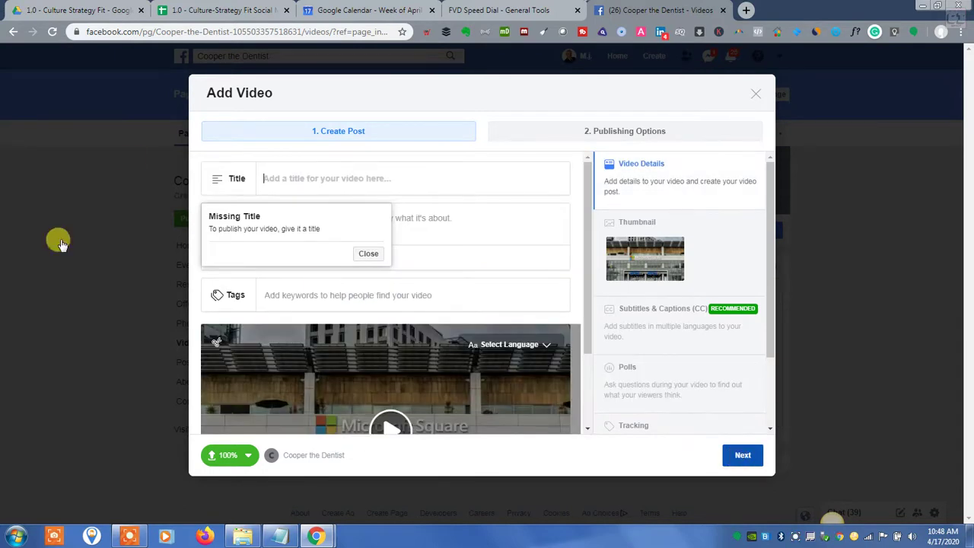
# - Enter the placeholder title "sa;kjkdjfhsdoiuviav lOIHCJJKF" for the video and continue to the publishing options
pyautogui.click(327, 178)
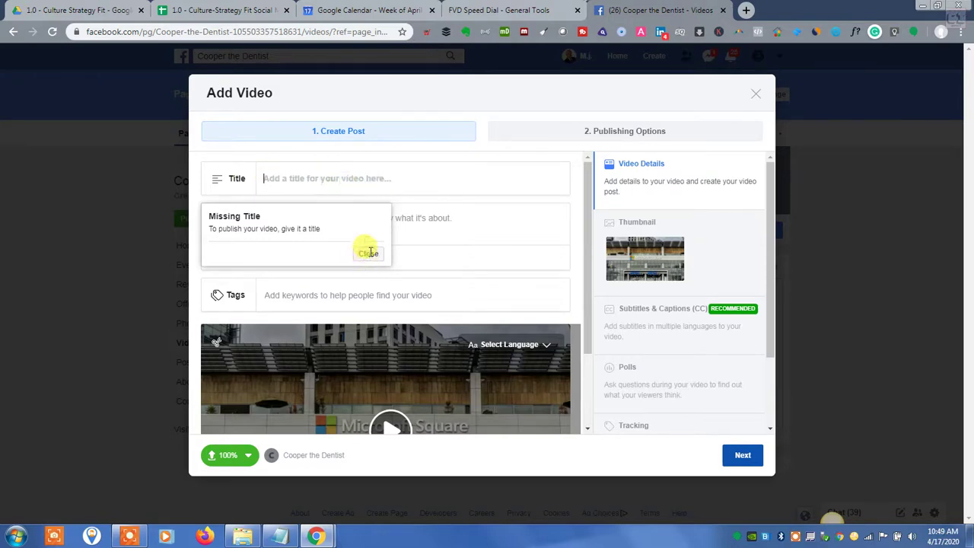
pyautogui.click(368, 253)
pyautogui.write('sa;kjkdjfhsdoiuviav lOIHCJJKF')
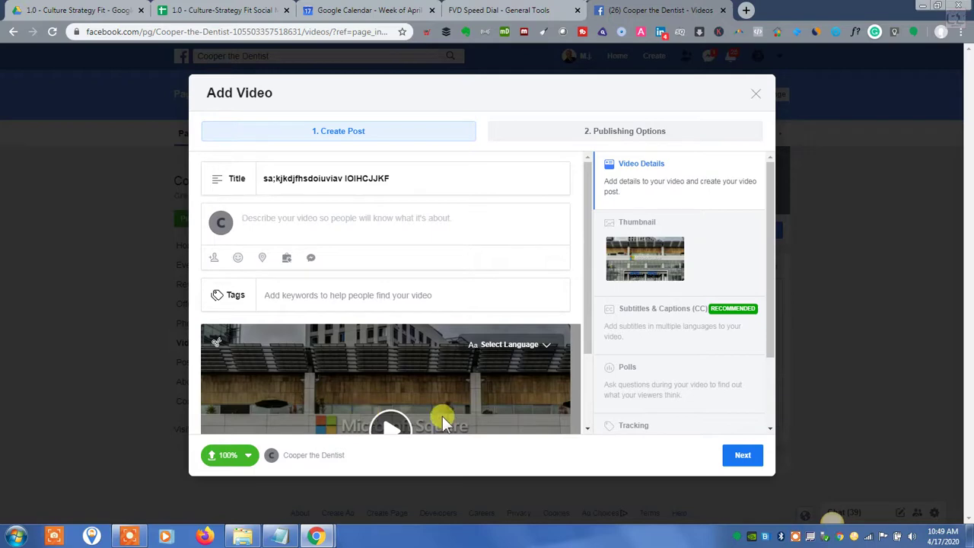
pyautogui.click(742, 456)
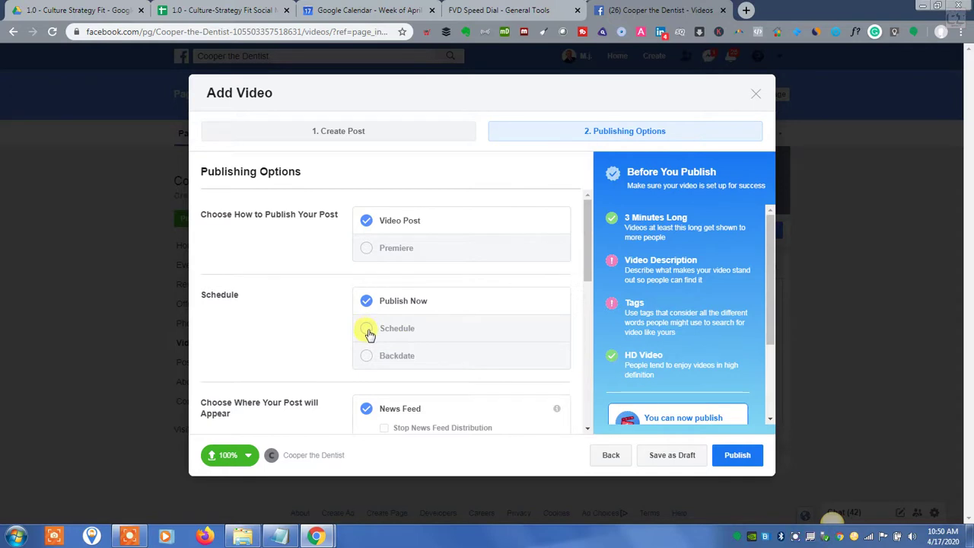
# - Choose scheduled publishing for the video post, and exit the upload session without saving
pyautogui.click(367, 329)
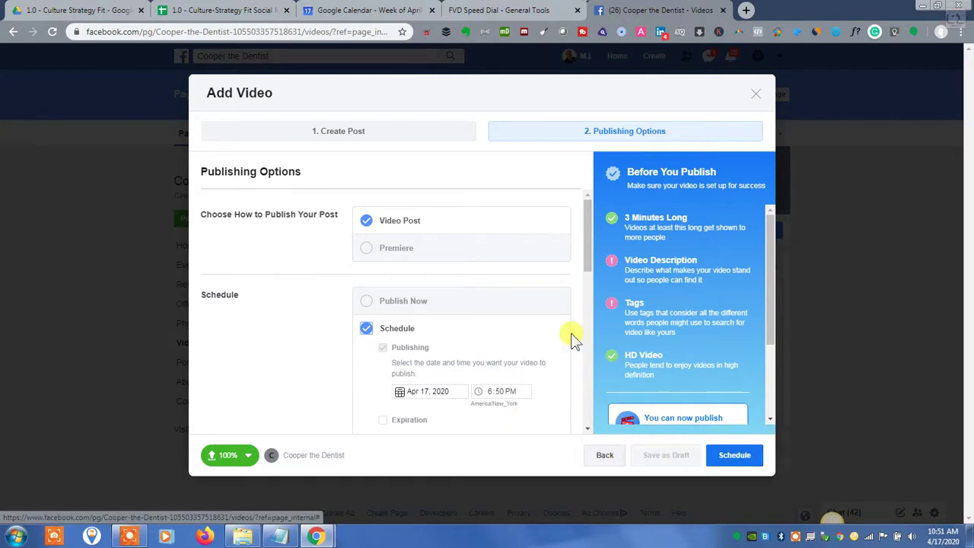
pyautogui.click(753, 98)
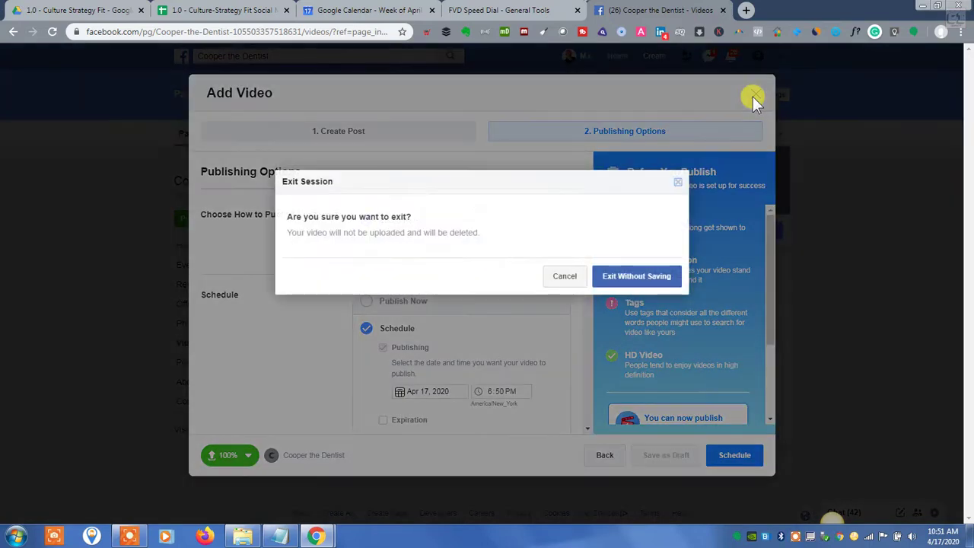
pyautogui.click(638, 280)
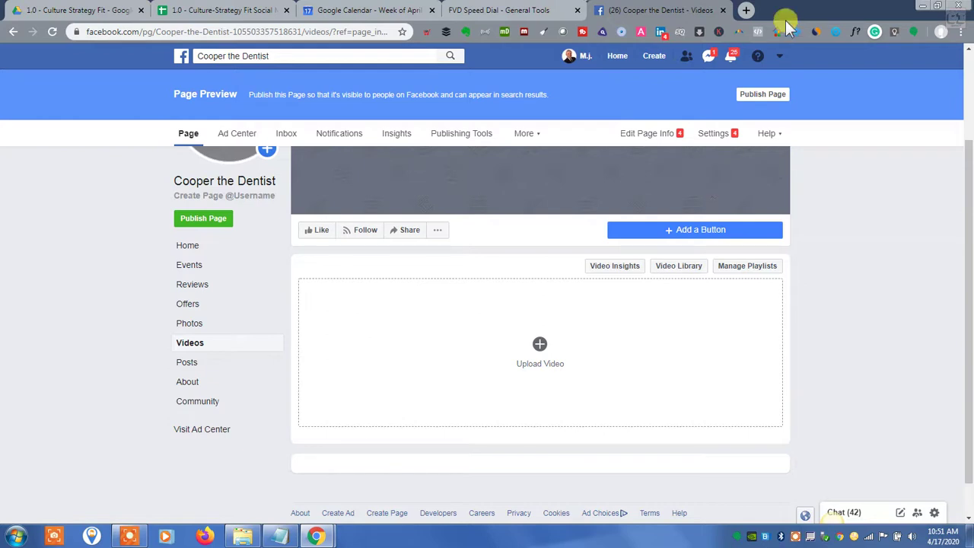
# - Open Canva in a new browser tab and browse its home page to the Facebook Posts templates
pyautogui.click(746, 11)
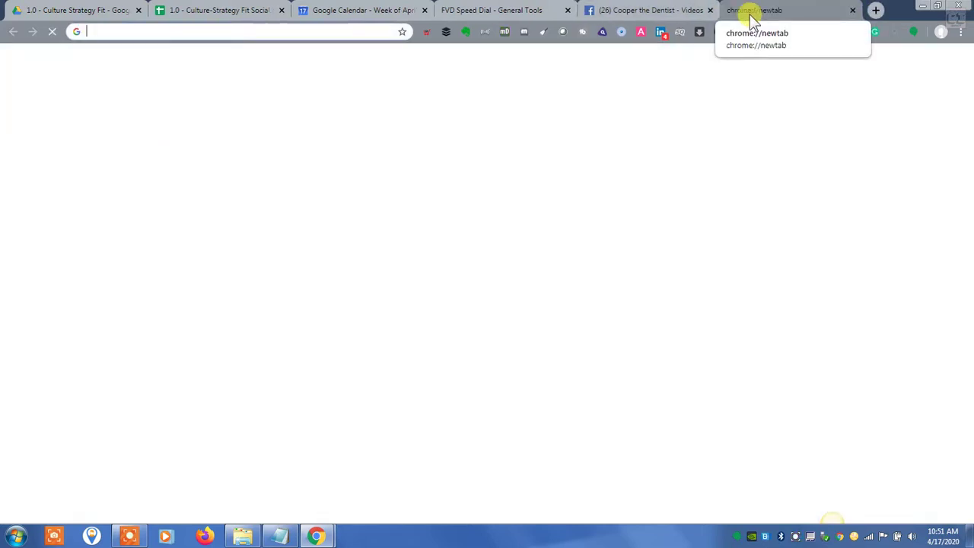
pyautogui.write('C')
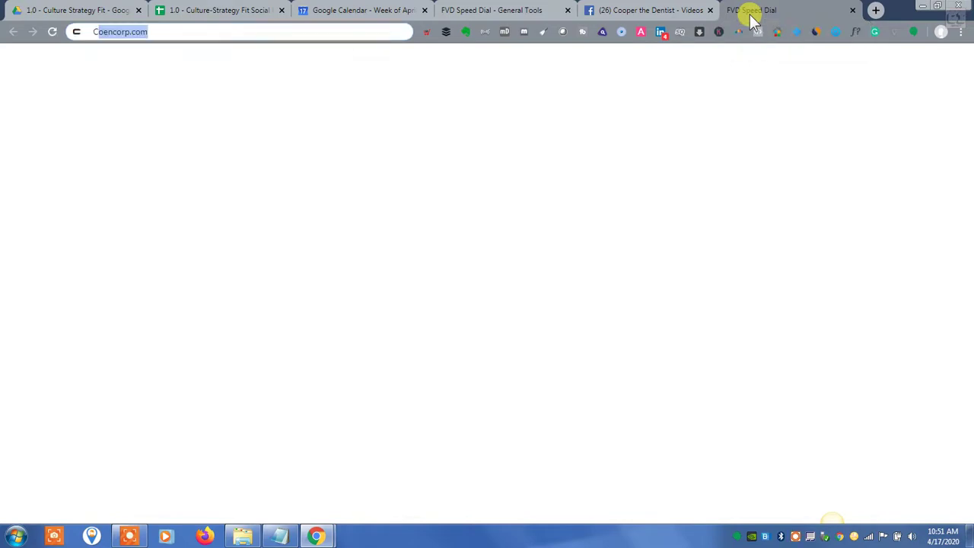
pyautogui.write('AN')
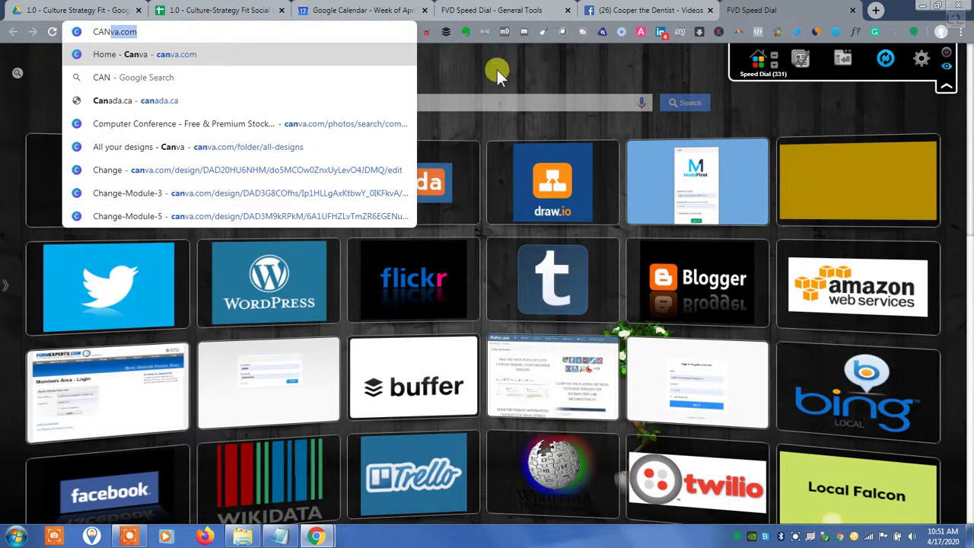
pyautogui.click(209, 61)
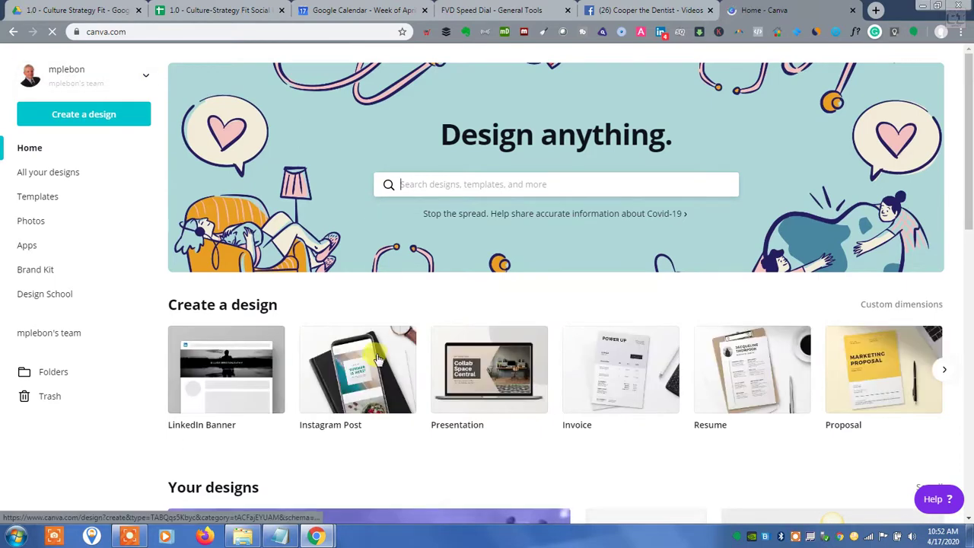
pyautogui.scroll(-5, 273, 172)
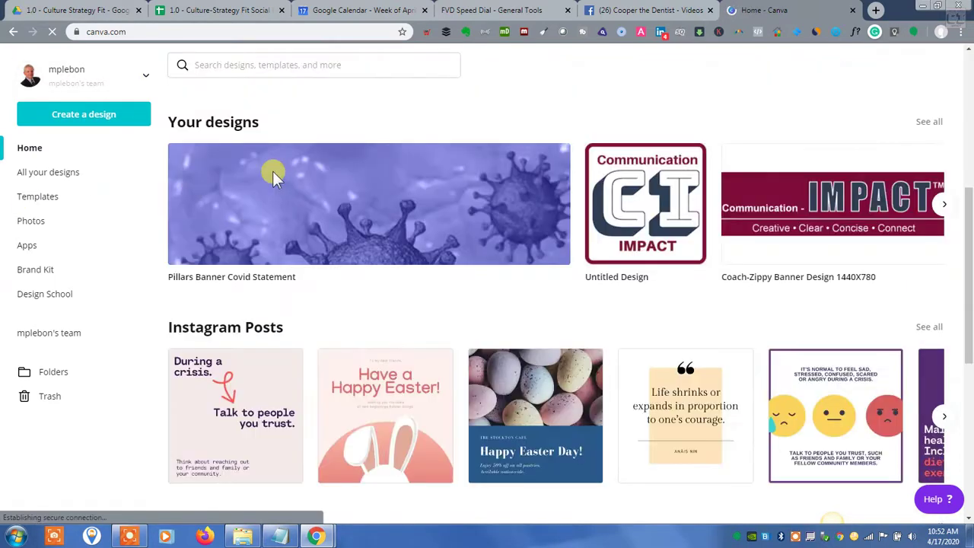
pyautogui.scroll(-4, 278, 175)
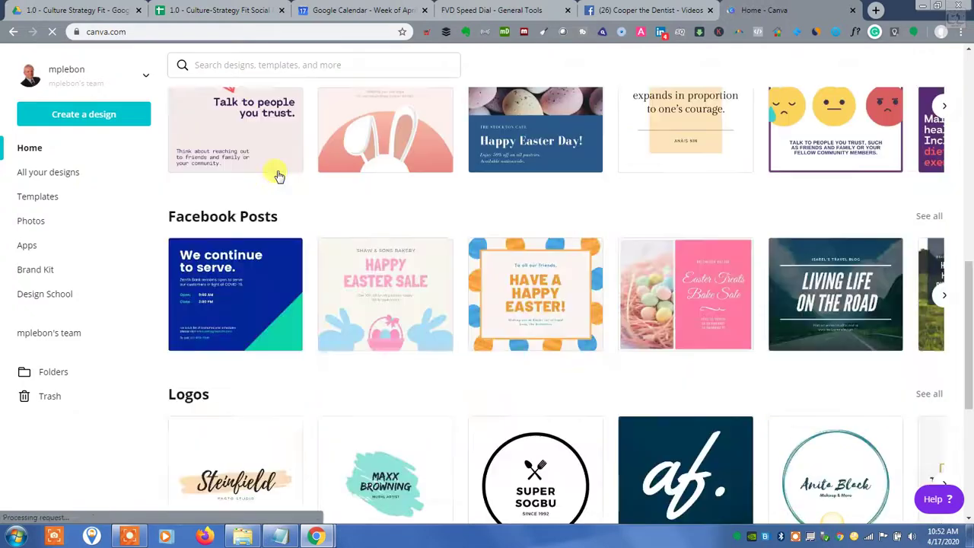
# - Search the Canva templates for "youtube thumbnail"
pyautogui.scroll(-2, 278, 175)
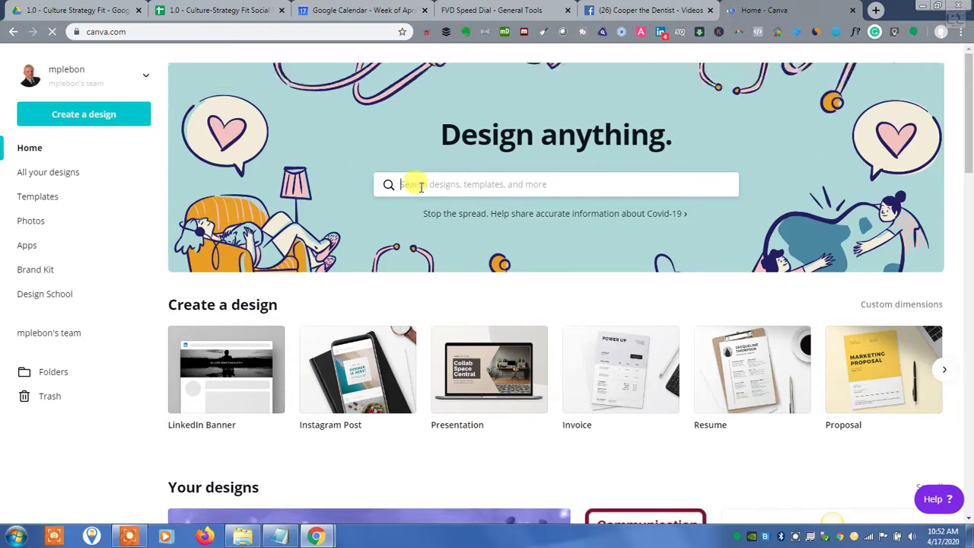
pyautogui.write('youtube')
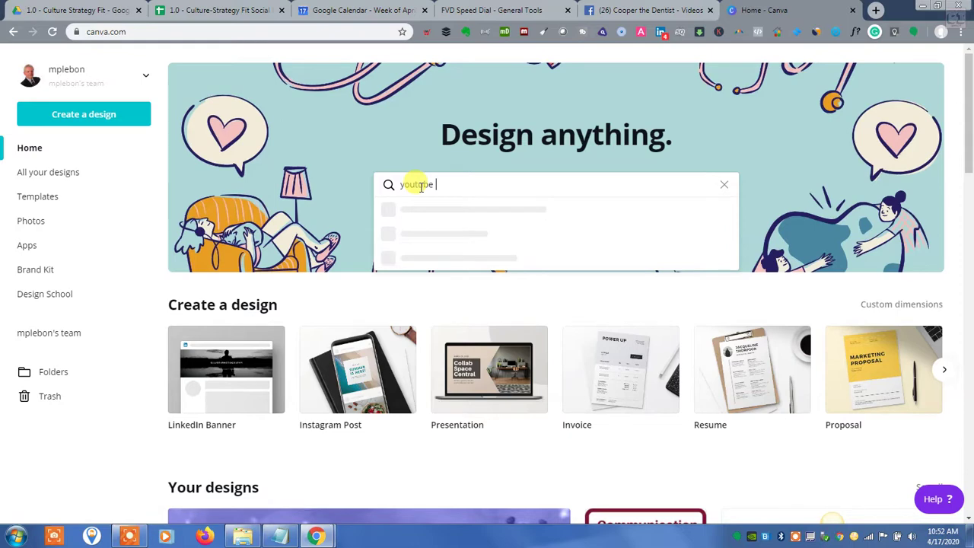
pyautogui.write(' thumbnail')
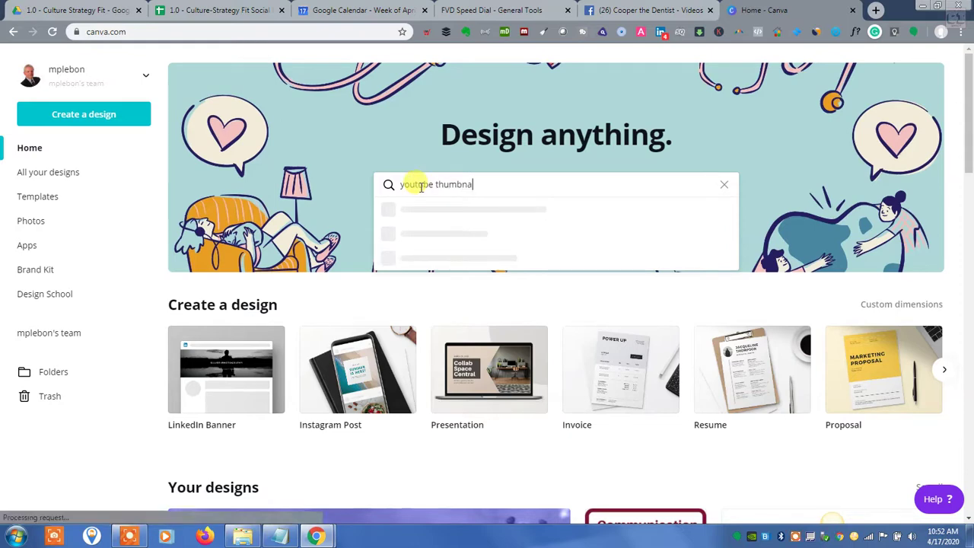
pyautogui.press('Return')
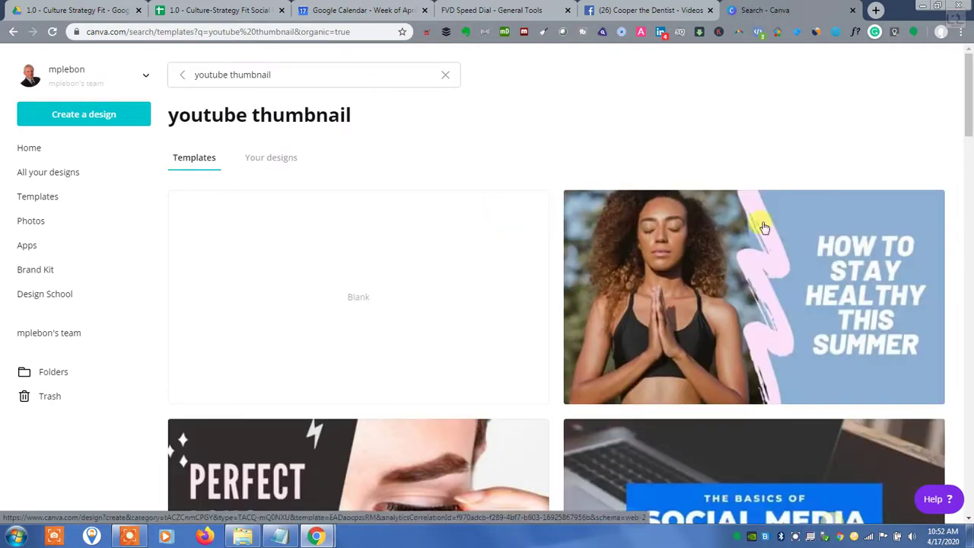
pyautogui.moveTo(773, 402)
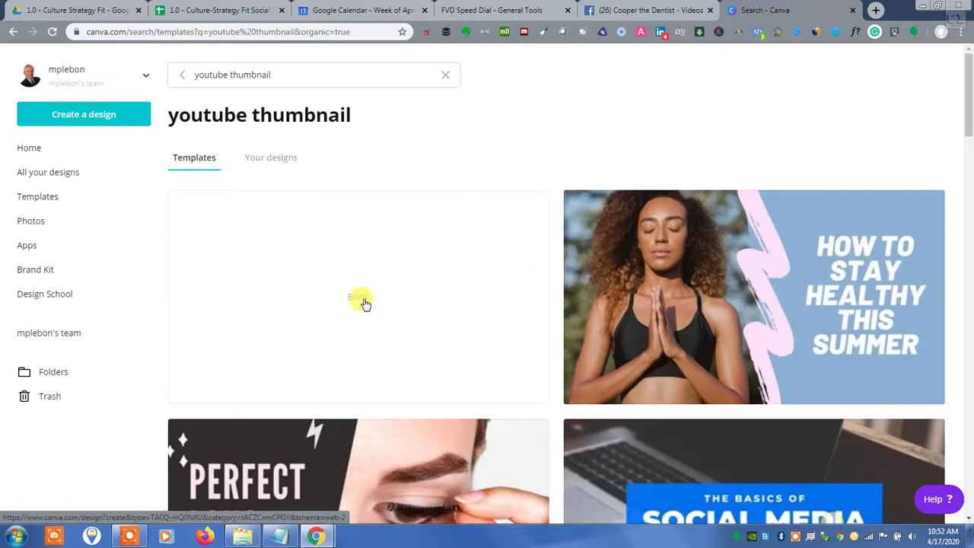
# - Browse the YouTube thumbnail template results, examining the different layouts and title styles on offer
pyautogui.scroll(-4, 364, 303)
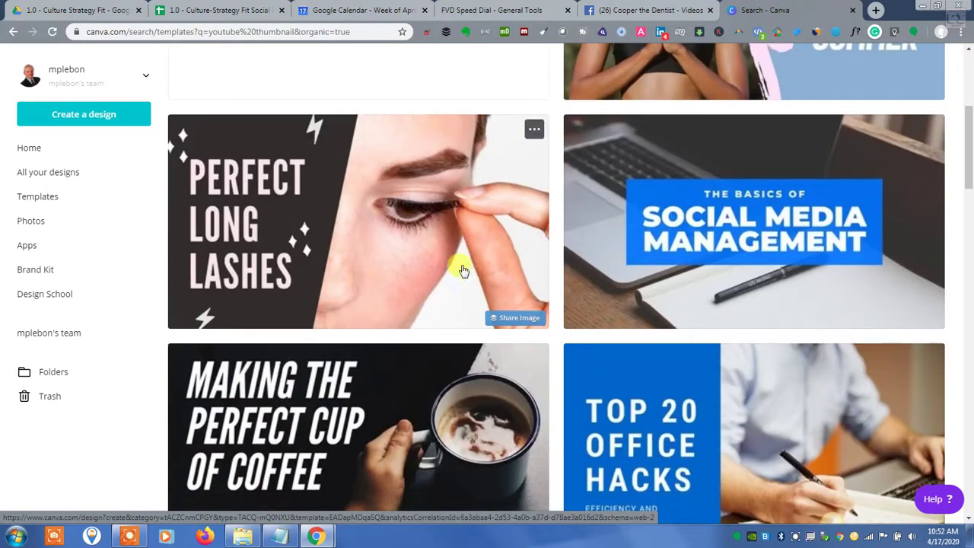
pyautogui.scroll(-5, 769, 210)
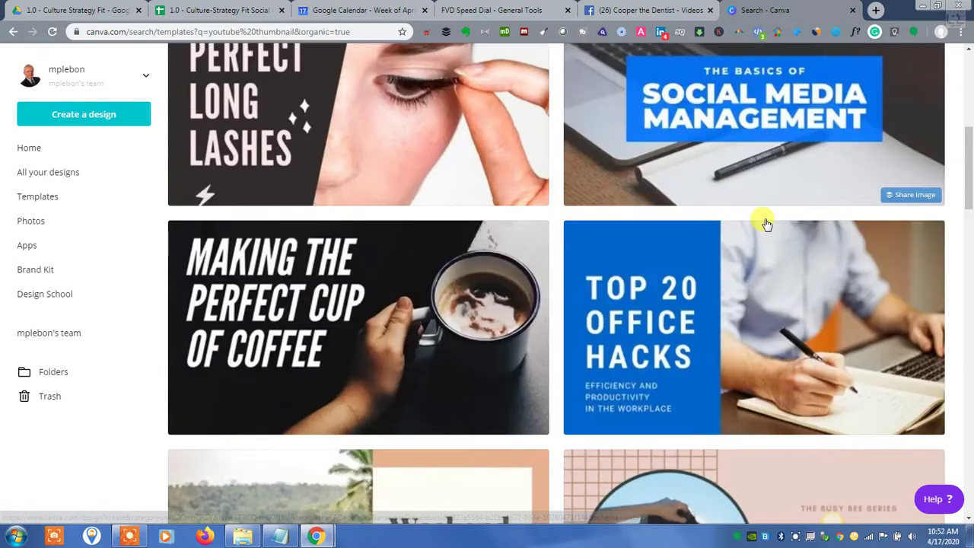
pyautogui.scroll(4, 958, 124)
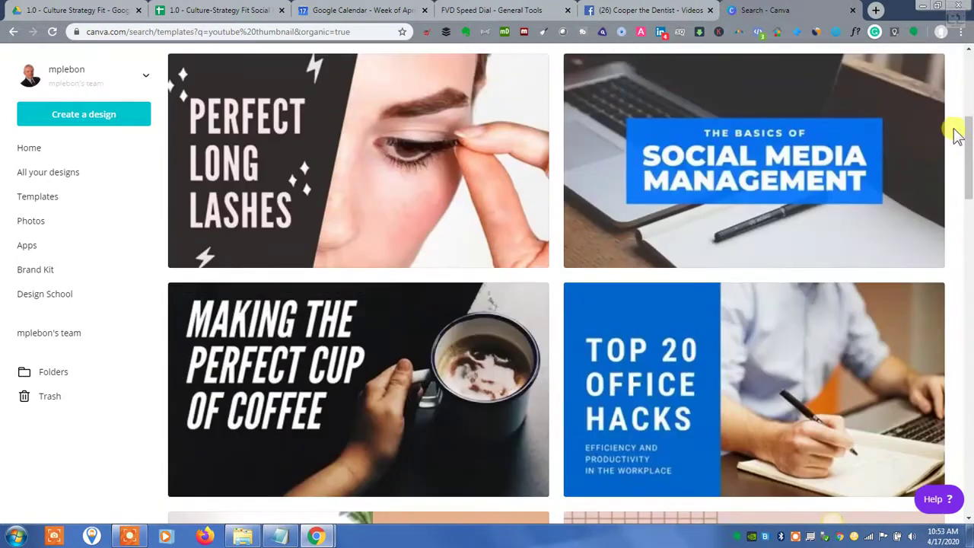
pyautogui.scroll(-1, 769, 358)
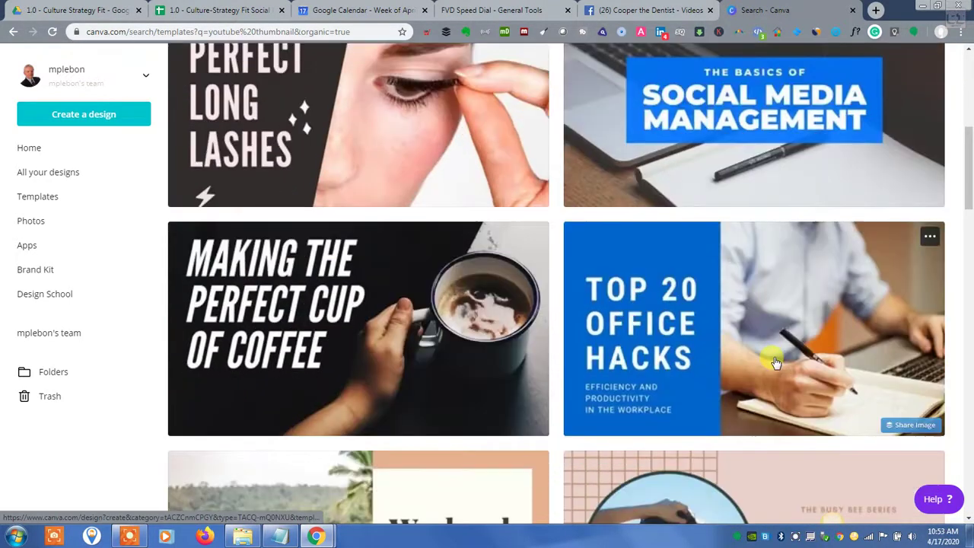
pyautogui.scroll(-2, 754, 320)
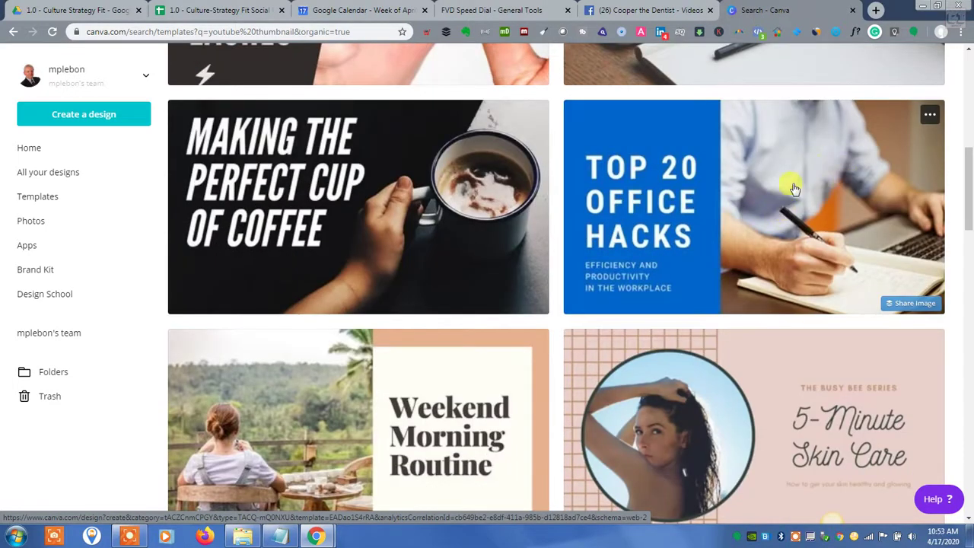
pyautogui.scroll(-4, 867, 189)
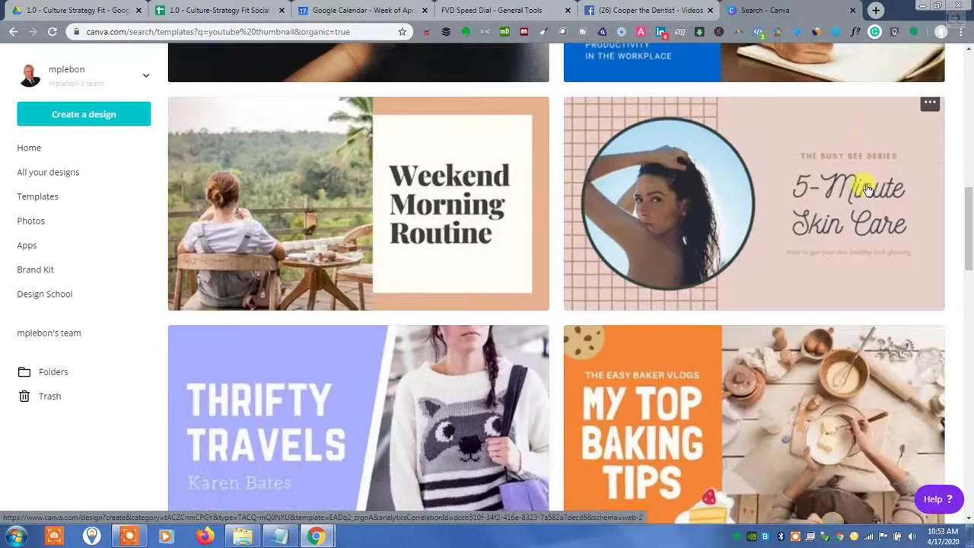
pyautogui.scroll(-2, 868, 189)
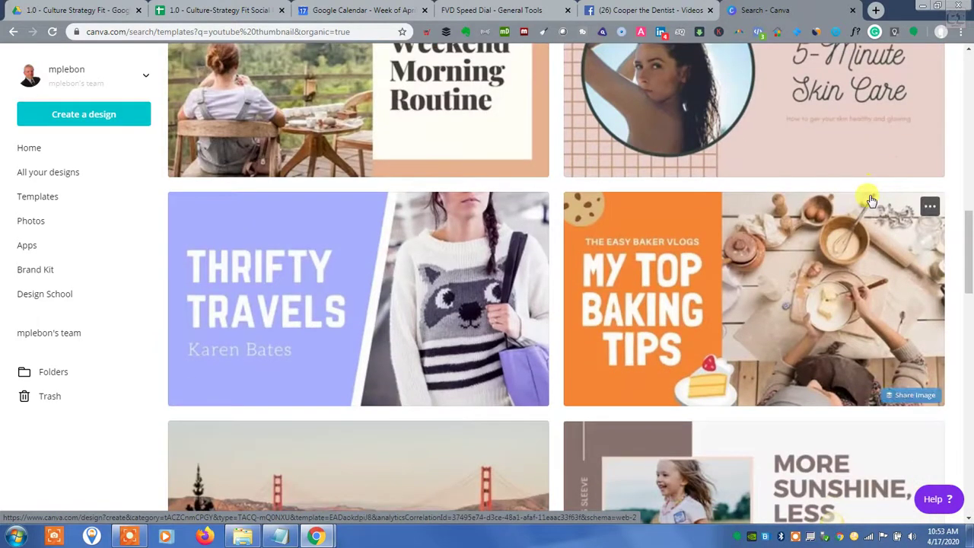
pyautogui.scroll(2, 872, 199)
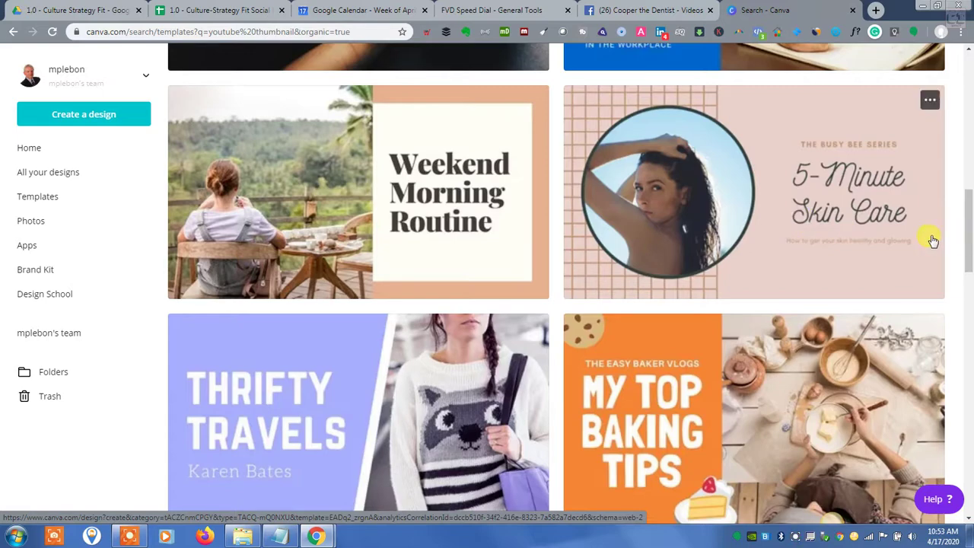
pyautogui.scroll(5, 958, 232)
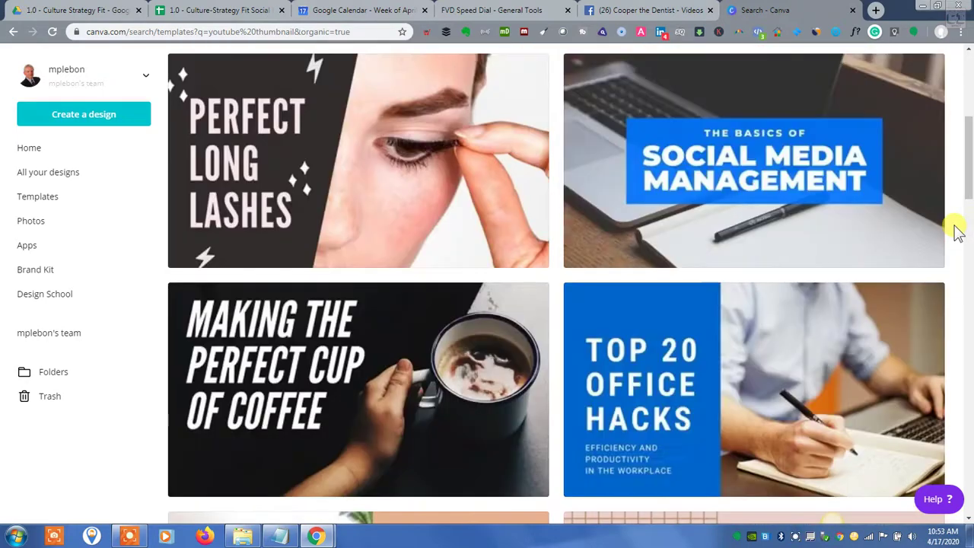
pyautogui.scroll(4, 950, 265)
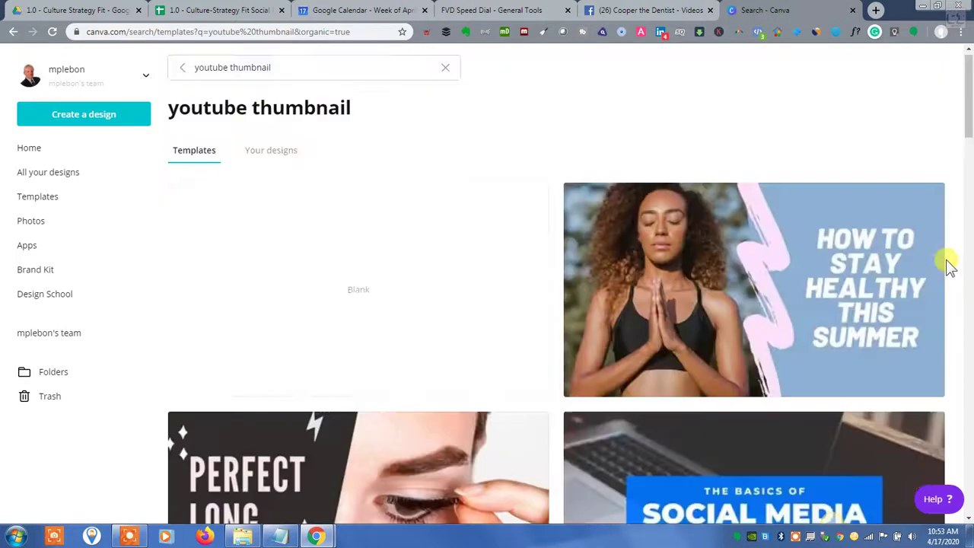
# - Search the templates for "facebook post" in place of the thumbnail search and look through the designs
pyautogui.moveTo(280, 73); pyautogui.dragTo(113, 76)
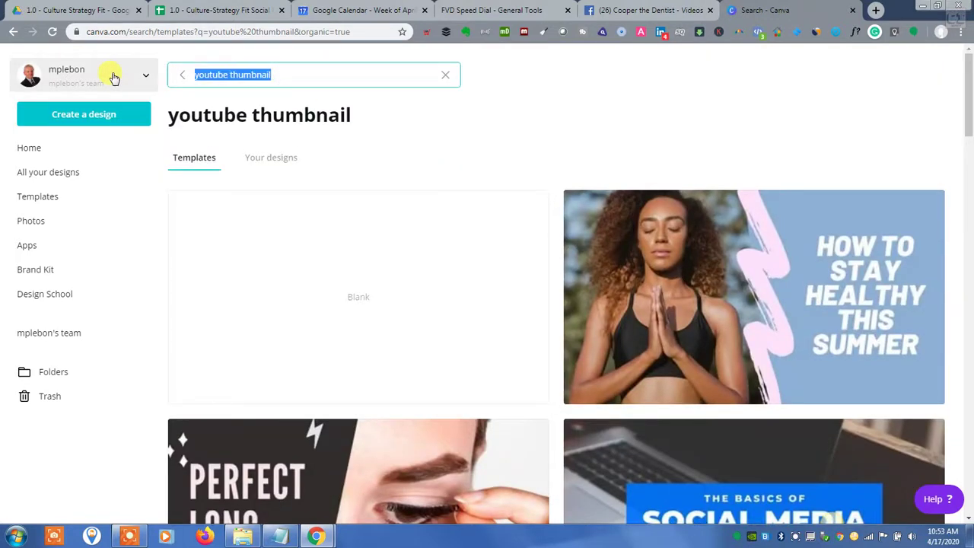
pyautogui.write('faceb')
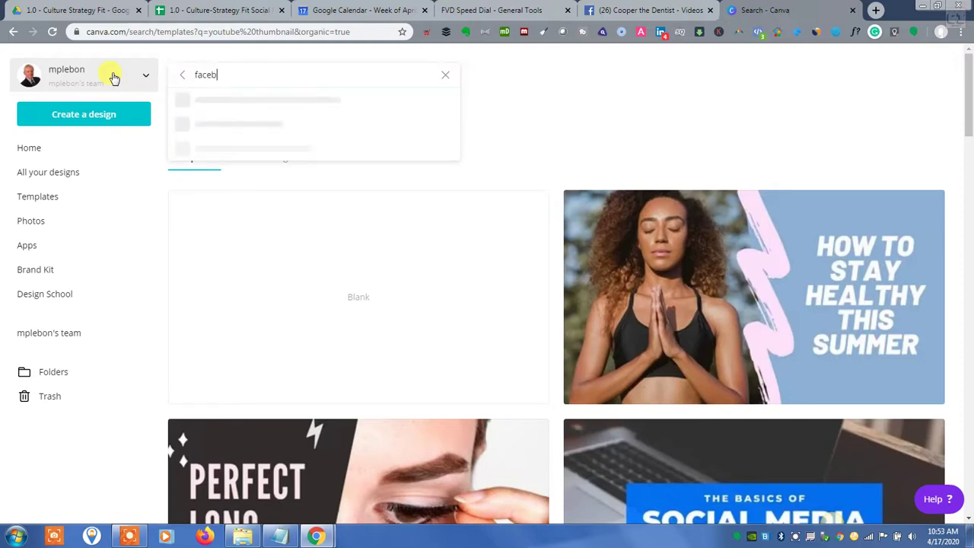
pyautogui.write('ook post')
pyautogui.press('Return')
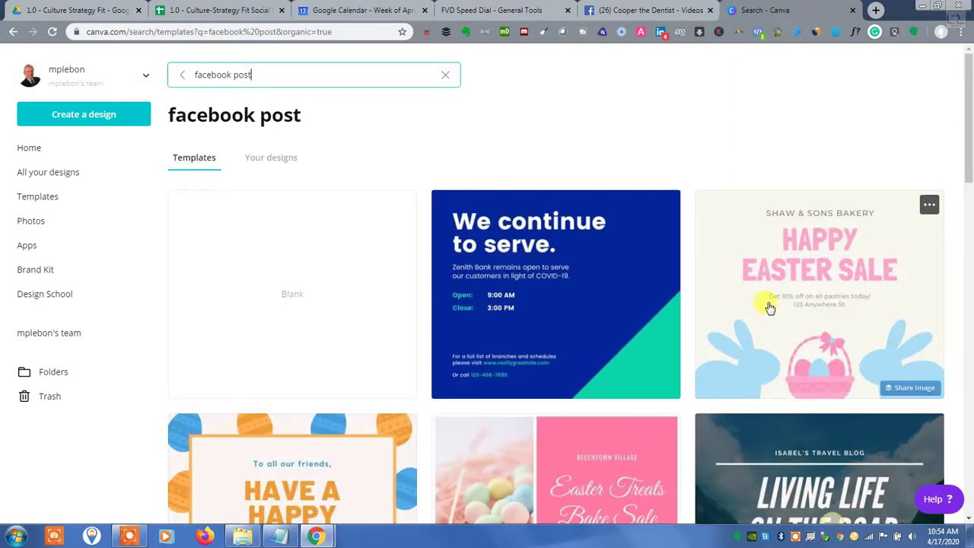
pyautogui.scroll(-3, 766, 308)
pyautogui.scroll(-5, 766, 304)
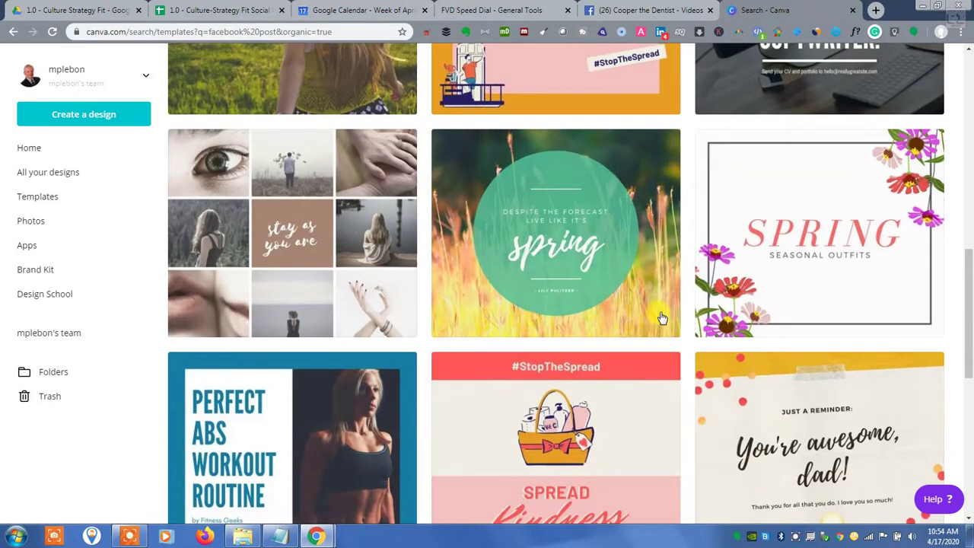
pyautogui.scroll(-5, 656, 290)
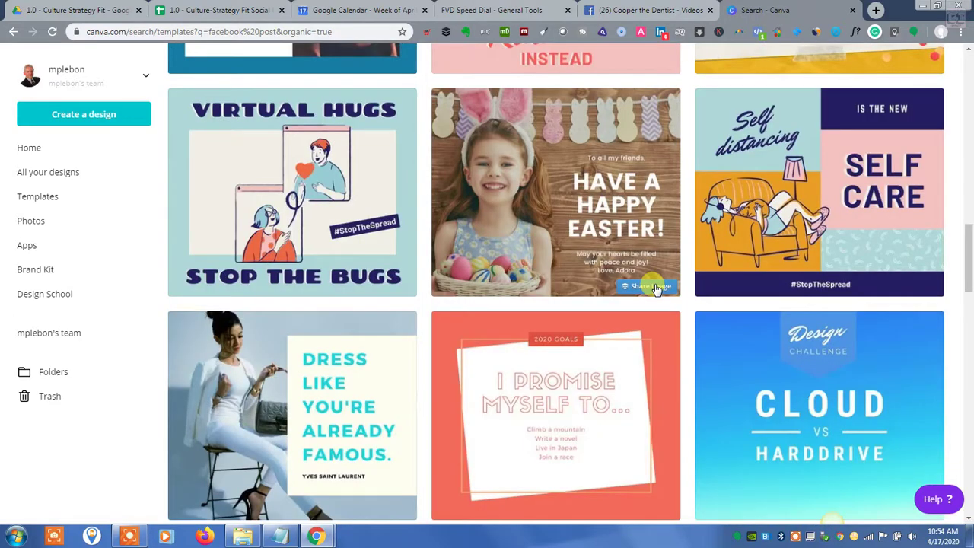
pyautogui.scroll(10, 656, 290)
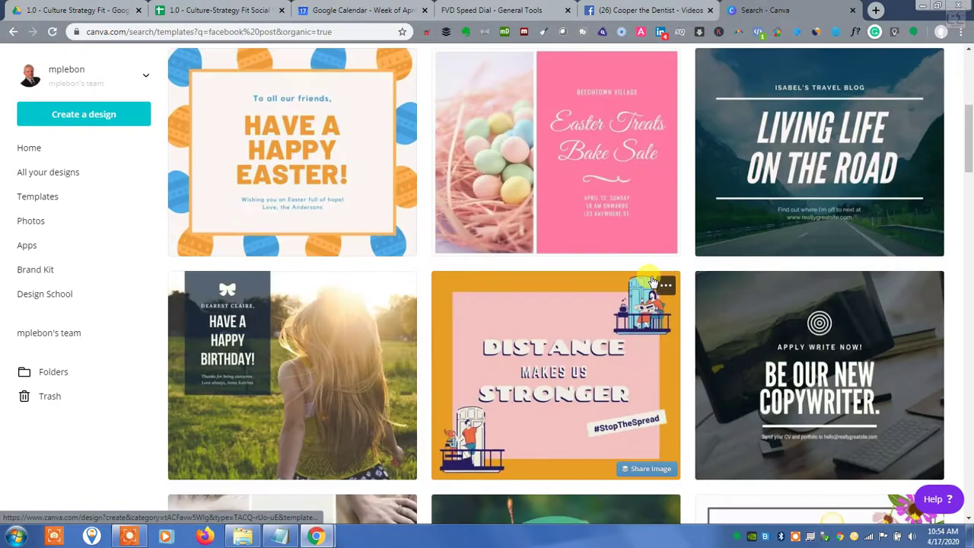
pyautogui.scroll(4, 653, 282)
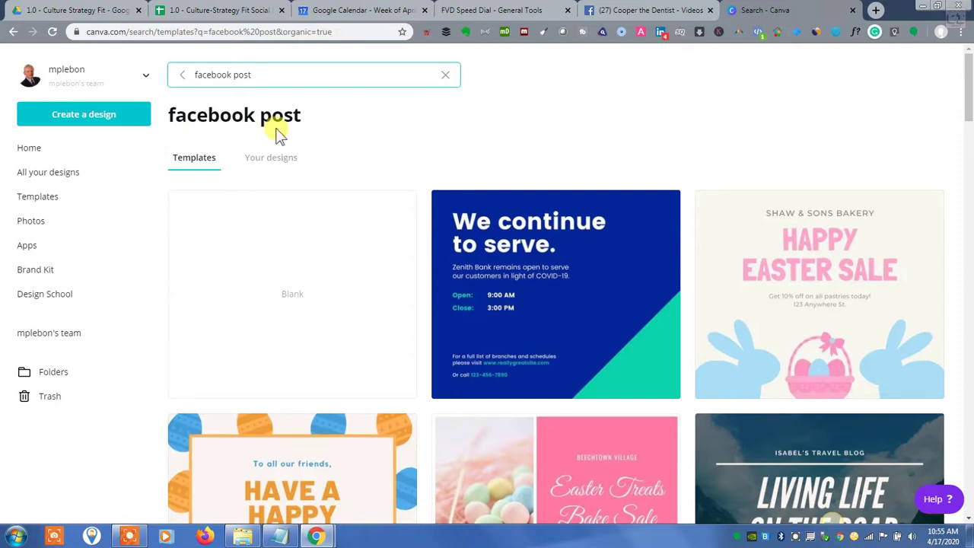
# - Search the templates for "poster", and return to the Videos section of the Cooper the Dentist Facebook page
pyautogui.moveTo(261, 74); pyautogui.dragTo(177, 88)
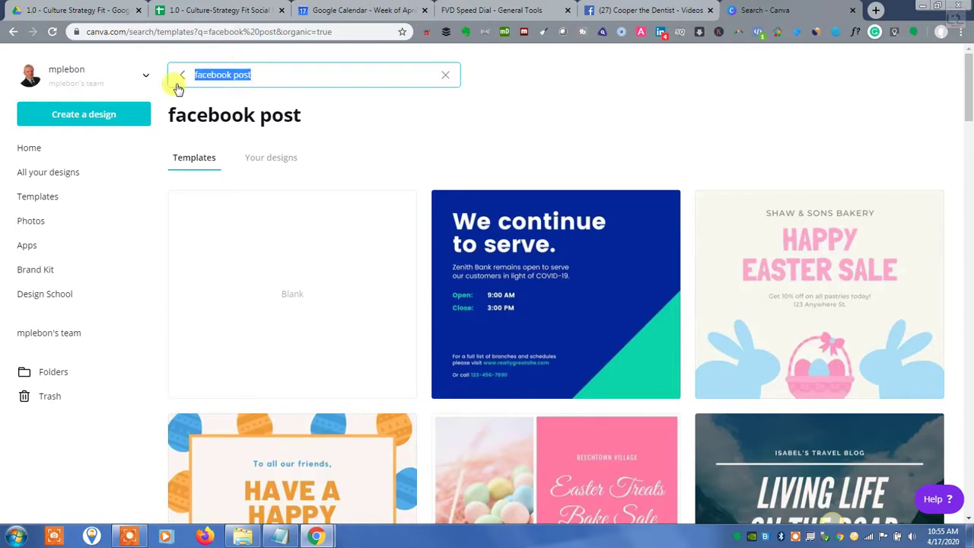
pyautogui.write('poster')
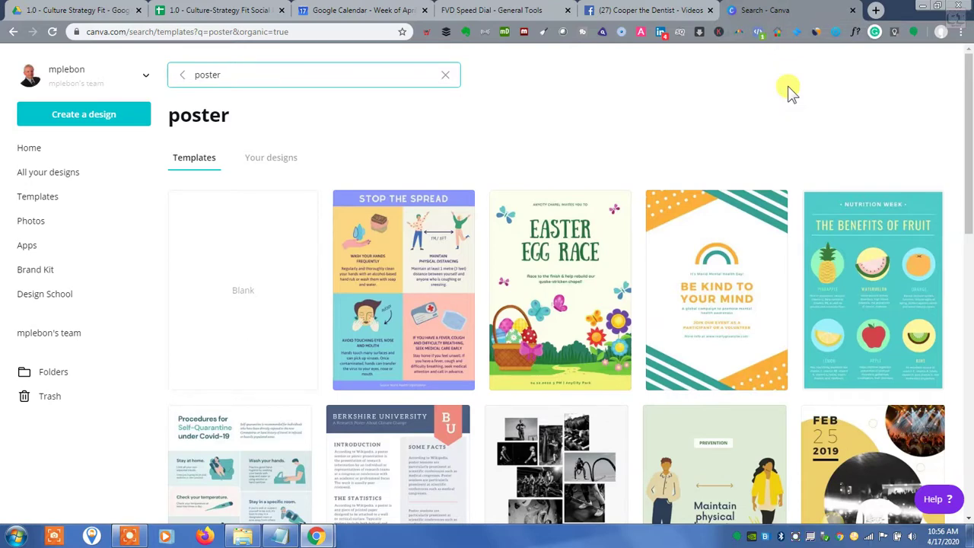
pyautogui.click(622, 10)
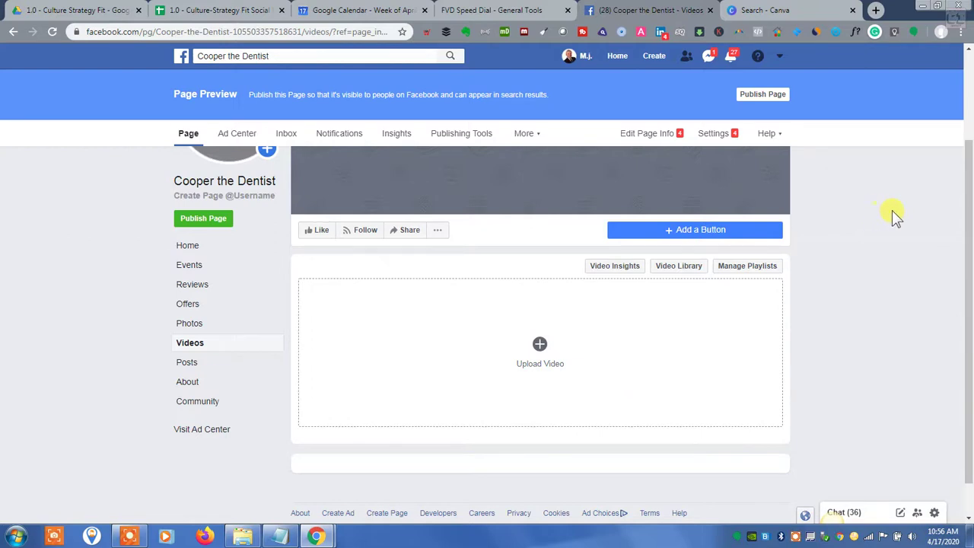
pyautogui.scroll(2, 909, 242)
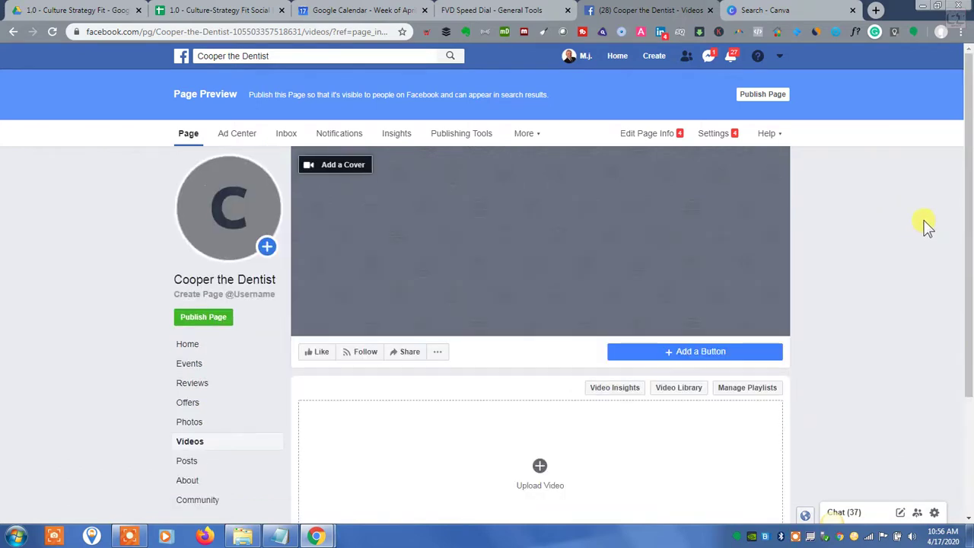